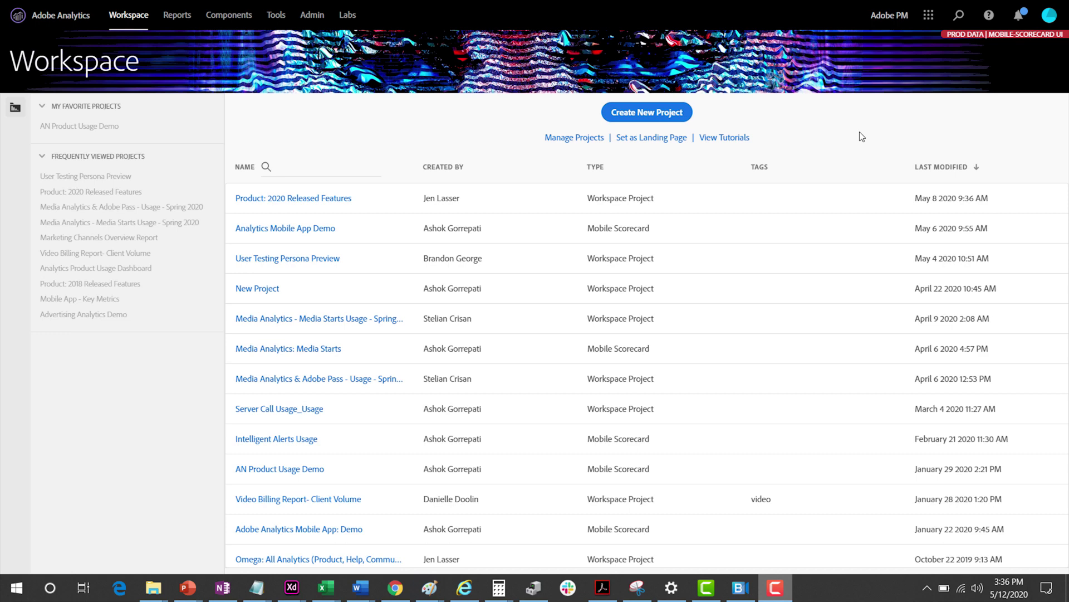
Step: Begin a new project and pick the Blank Mobile Scorecard template
click(624, 113)
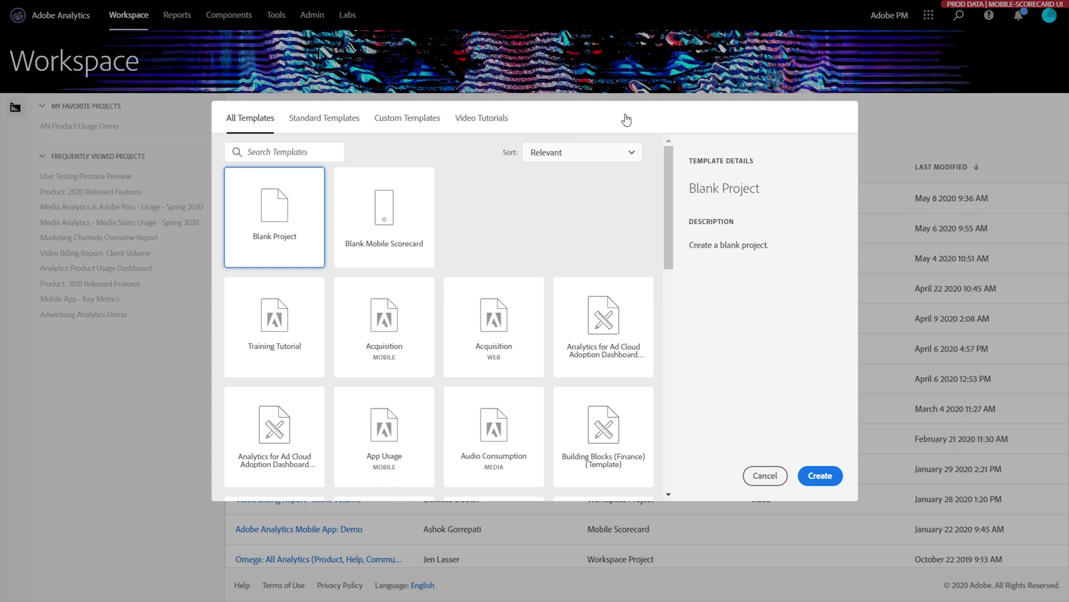
click(410, 225)
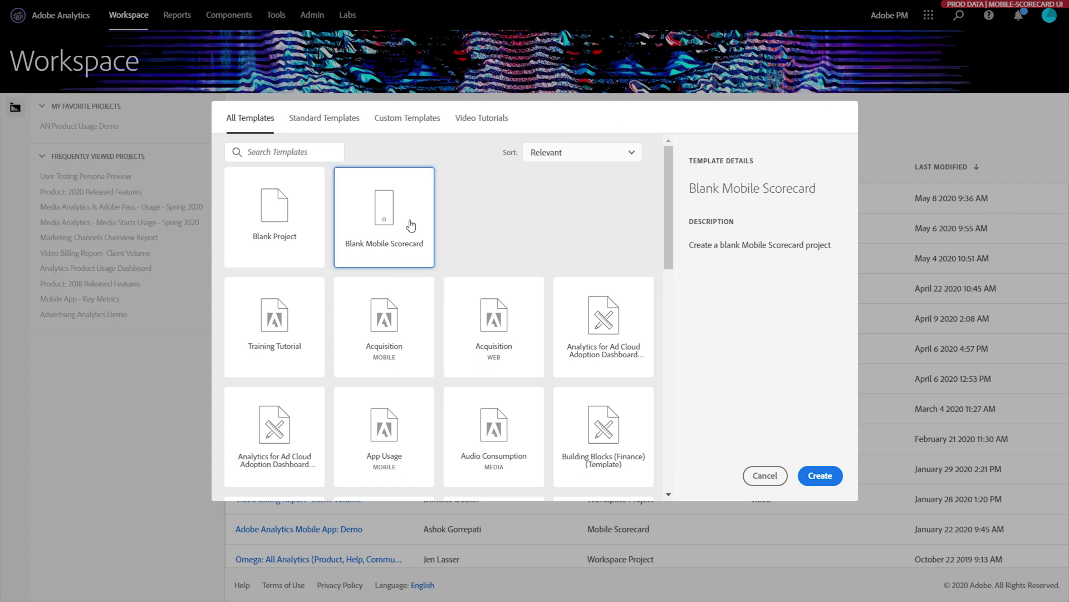
Step: Create the blank scorecard and set its report suite to Cross-Industry Demo Data
click(821, 476)
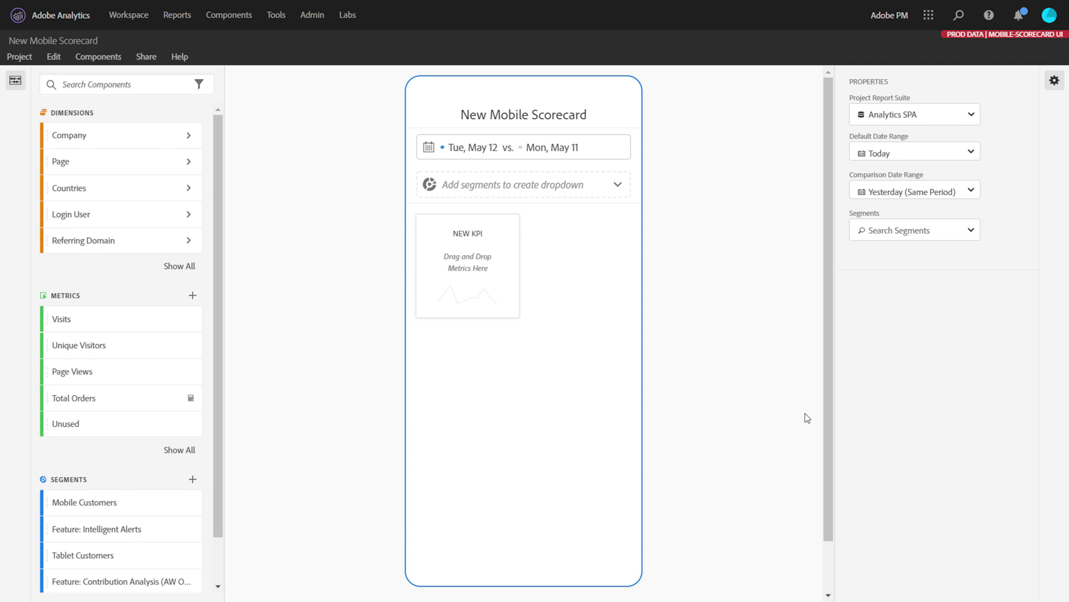
click(922, 116)
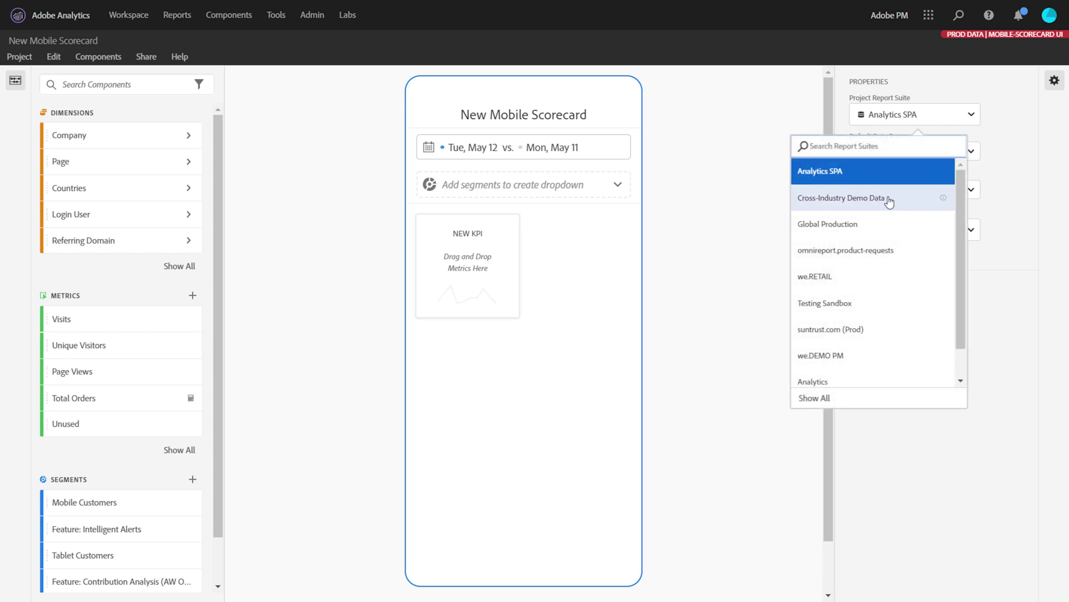
click(890, 199)
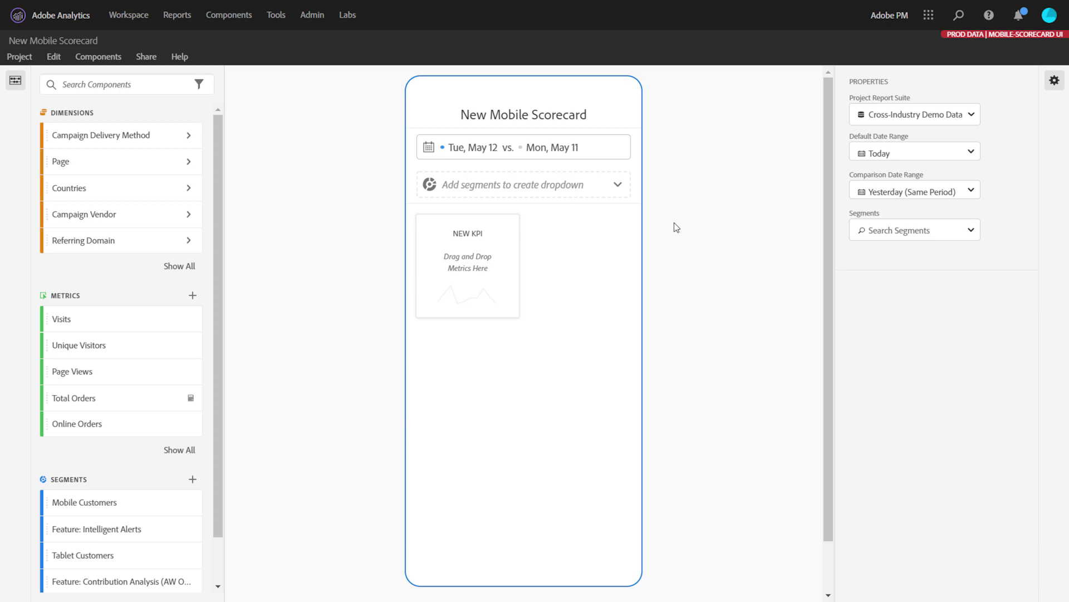
Step: Set the default date range to This Quarter, compared against Last Quarter
click(889, 154)
scroll(901, 205, down, 2)
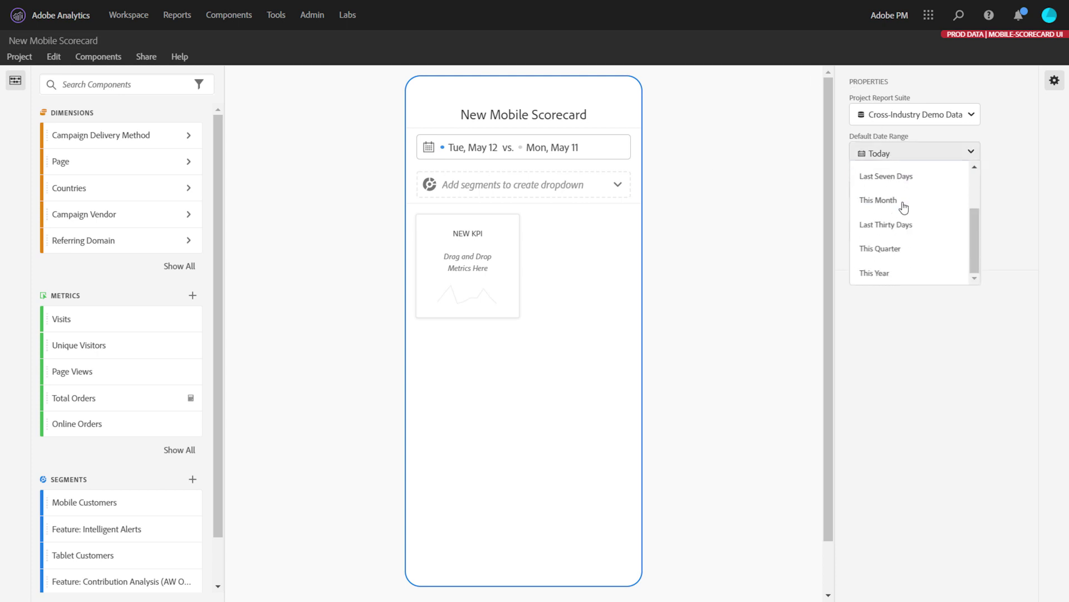
click(900, 249)
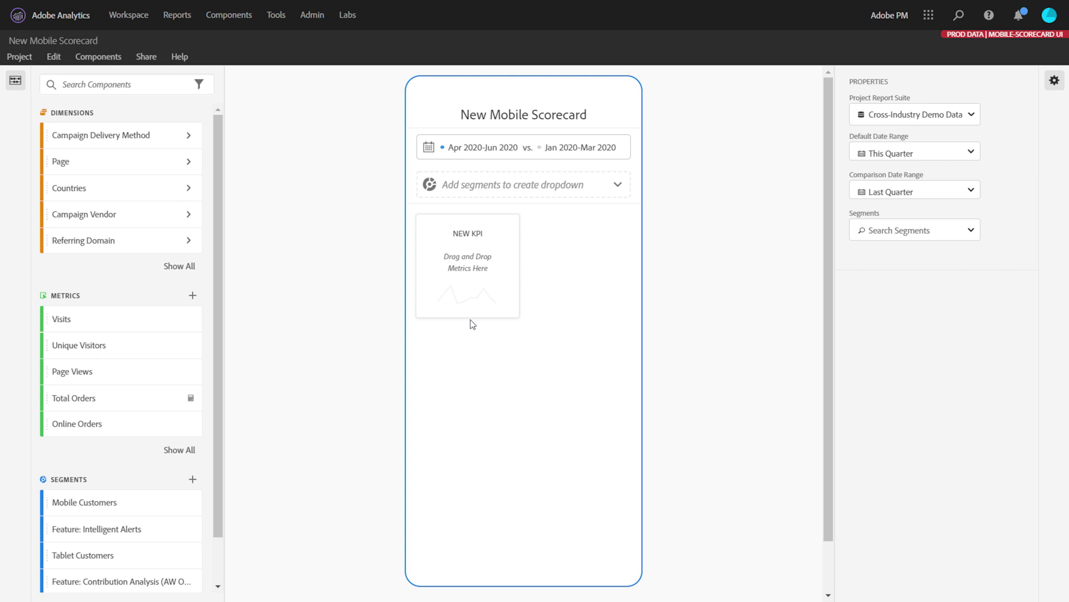
Step: Add Page Views, Unique Visitors and Visits tiles from the Metrics list
mouse_move(95, 373)
mouse_down()
mouse_move(428, 236)
mouse_move(468, 246)
mouse_up()
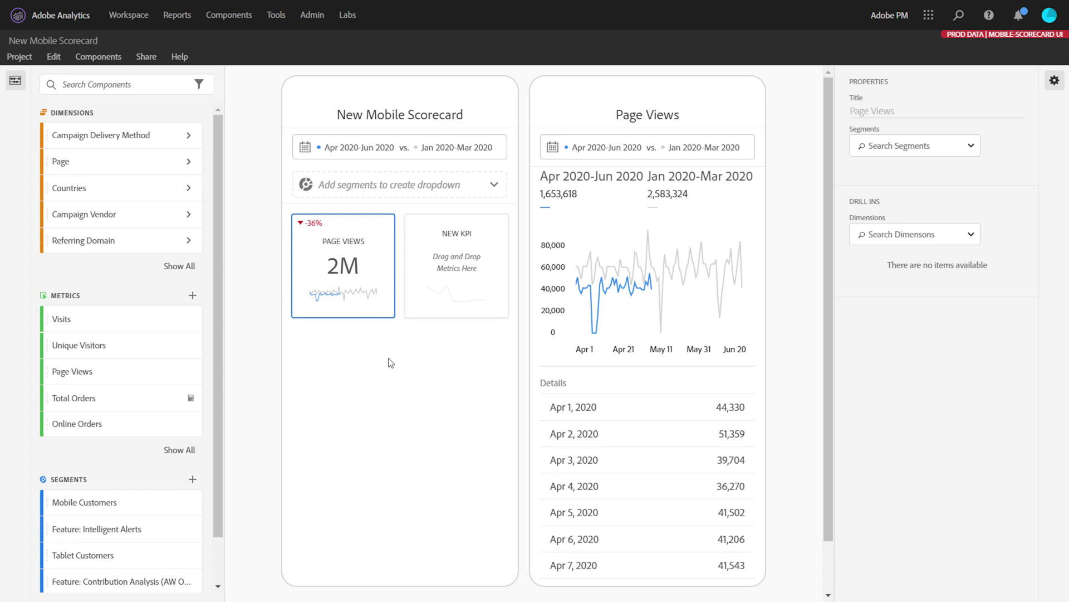
drag(113, 345, 486, 262)
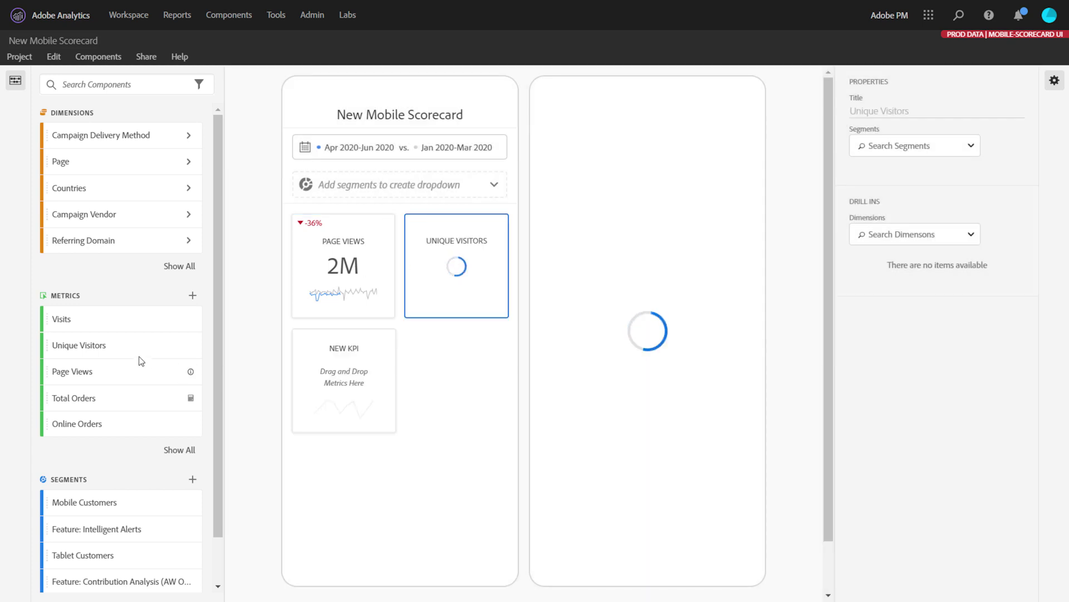
drag(93, 328, 347, 388)
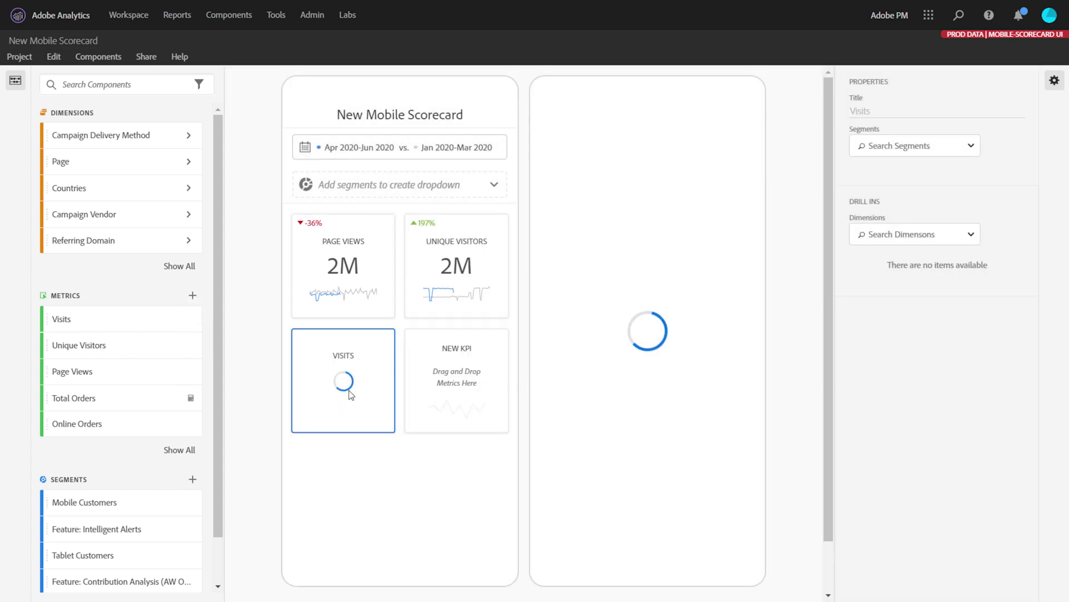
Step: Search for and add Total Orders, Total Revenue and Orders / Visitor tiles
click(120, 84)
text(total o)
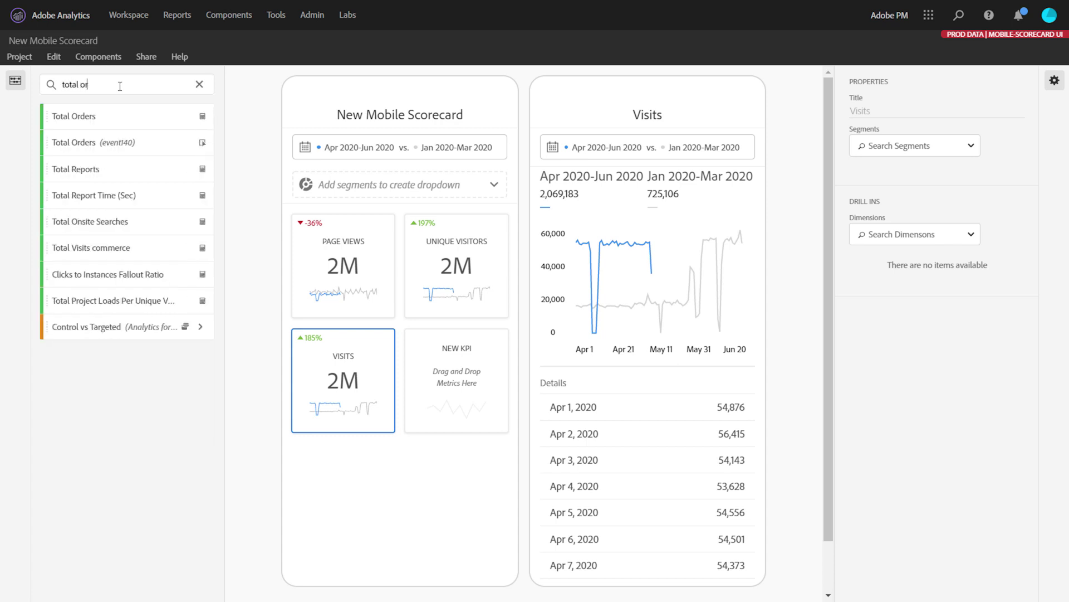
text(r)
drag(115, 115, 454, 368)
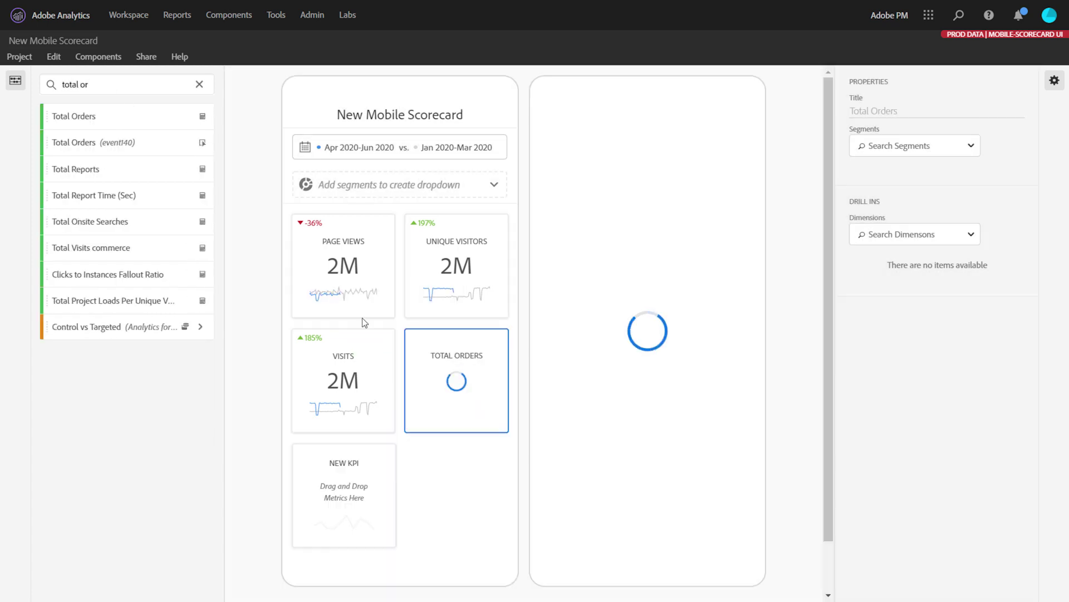
triple_click(153, 85)
text(total re)
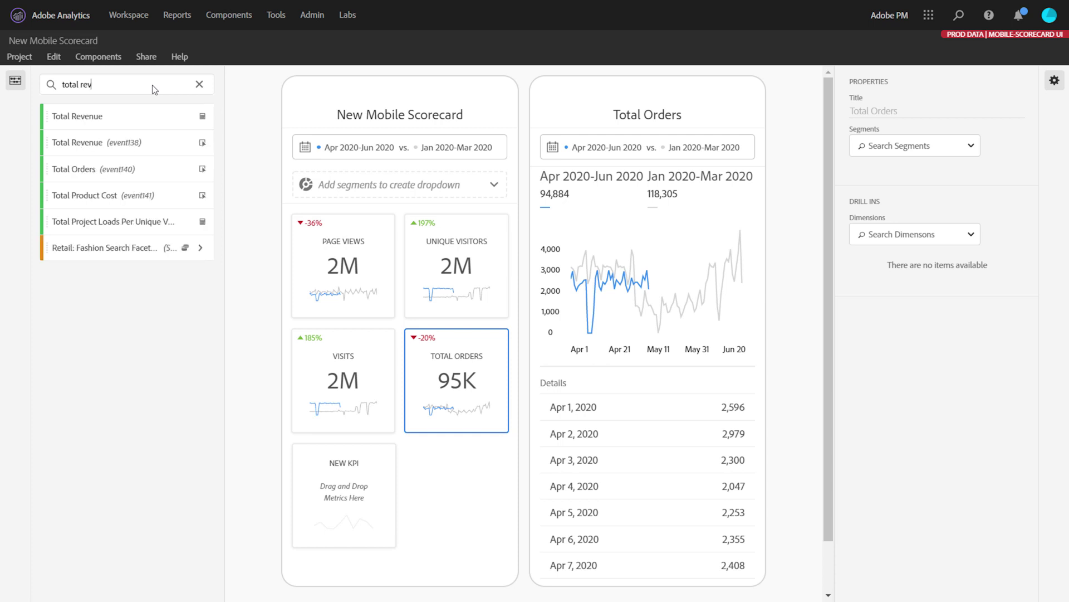
text(v)
drag(87, 117, 343, 493)
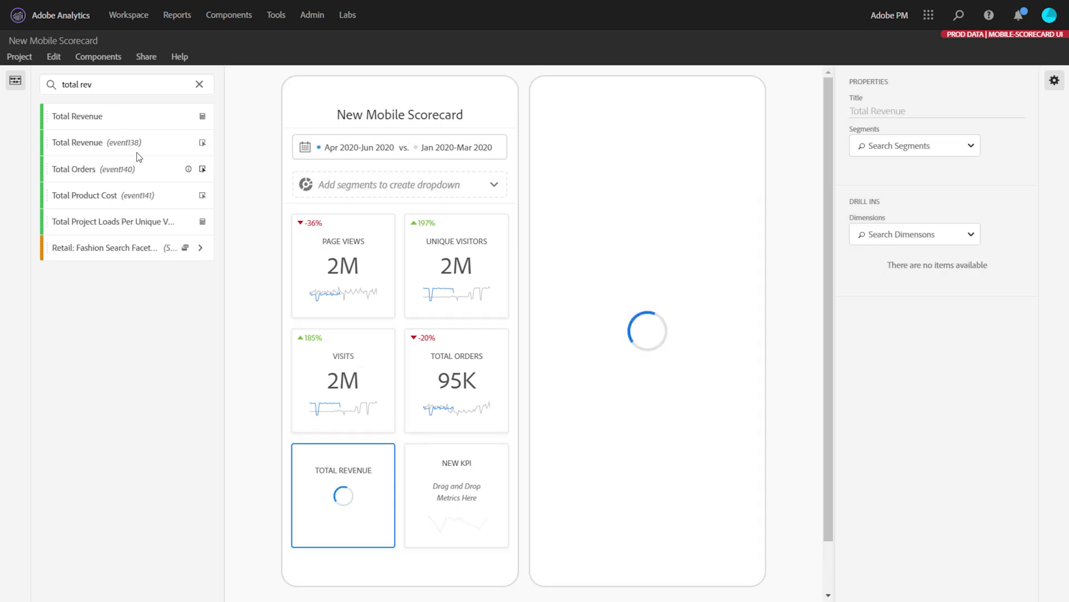
triple_click(114, 84)
text(orders)
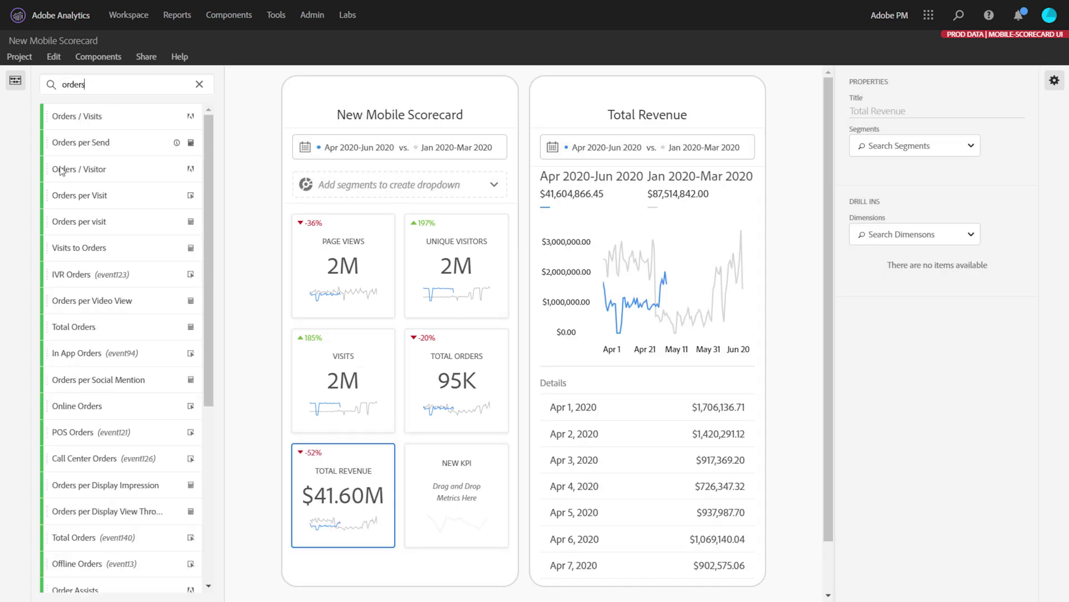
drag(79, 170, 443, 493)
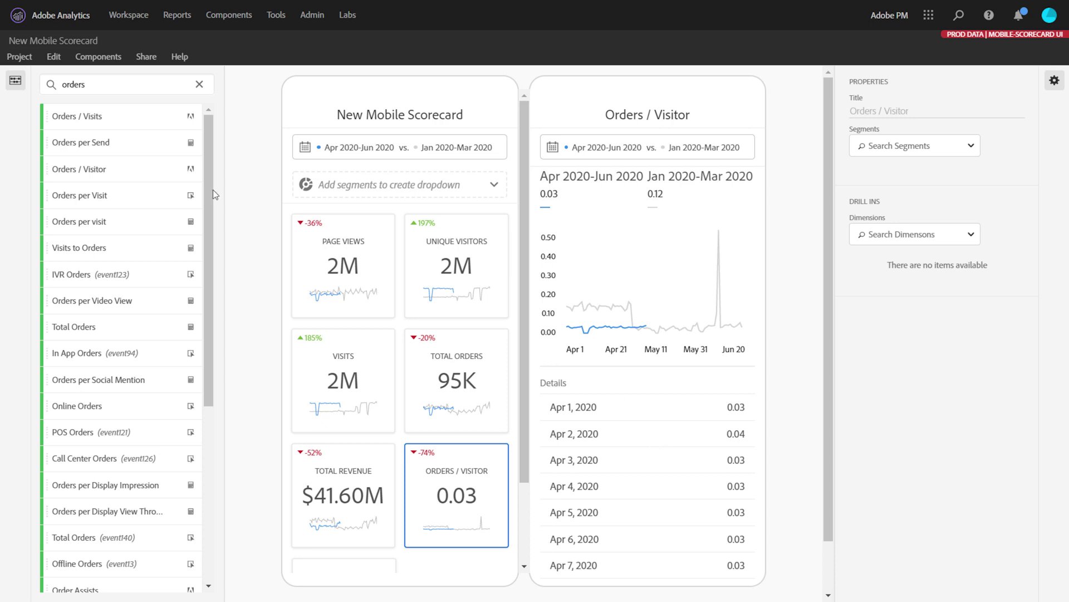
Step: Add Referring Domain, Product and Countries drill-ins to Page Views, then open its detail view
double_click(118, 87)
text(r)
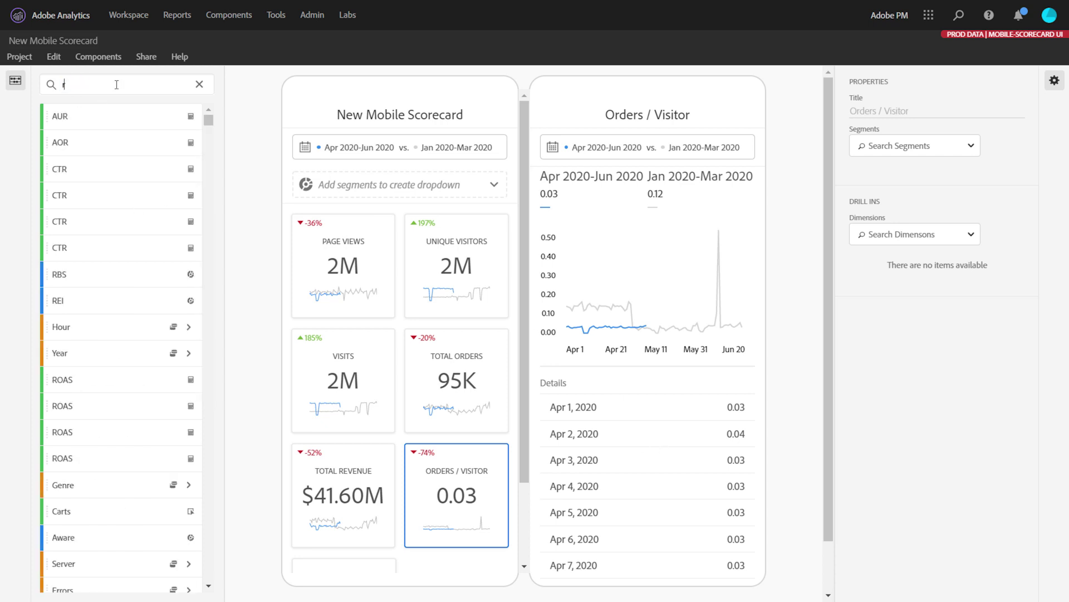
text(eferri)
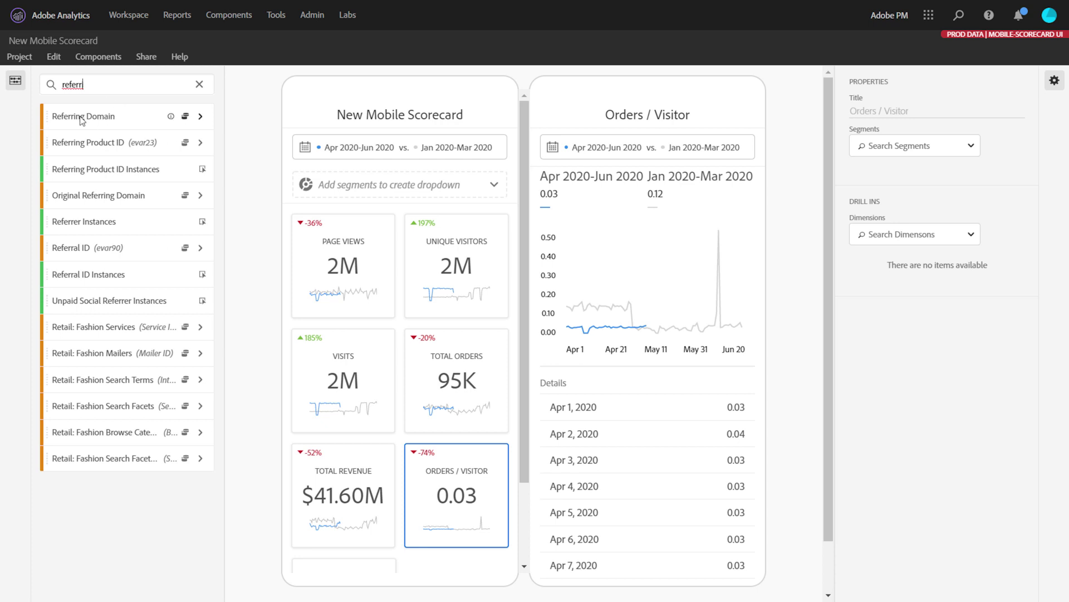
mouse_move(138, 124)
mouse_down()
mouse_move(351, 281)
mouse_move(343, 271)
mouse_up()
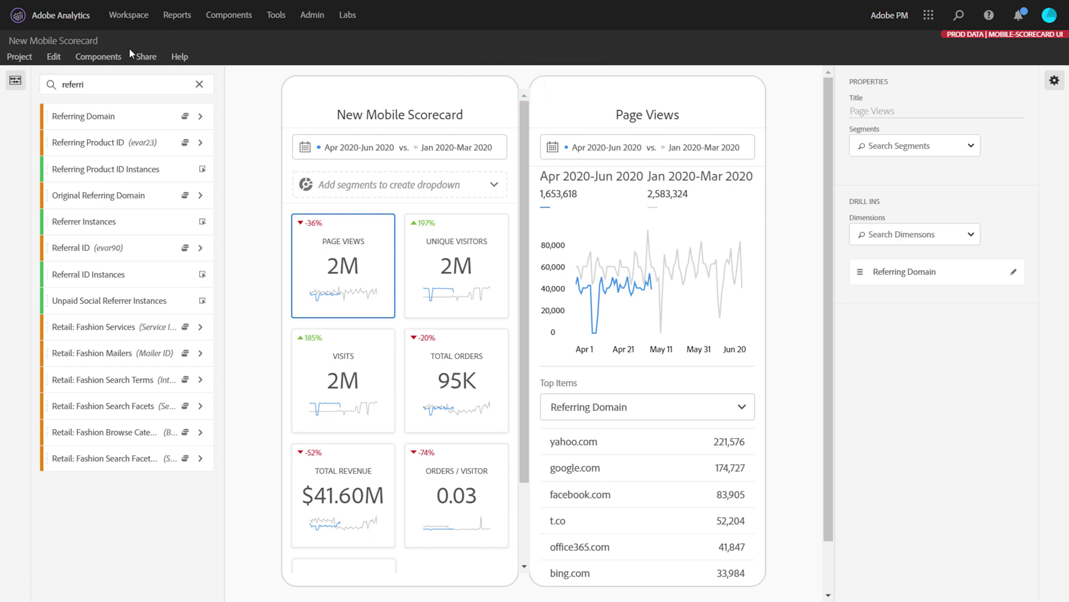
double_click(130, 87)
text(produc)
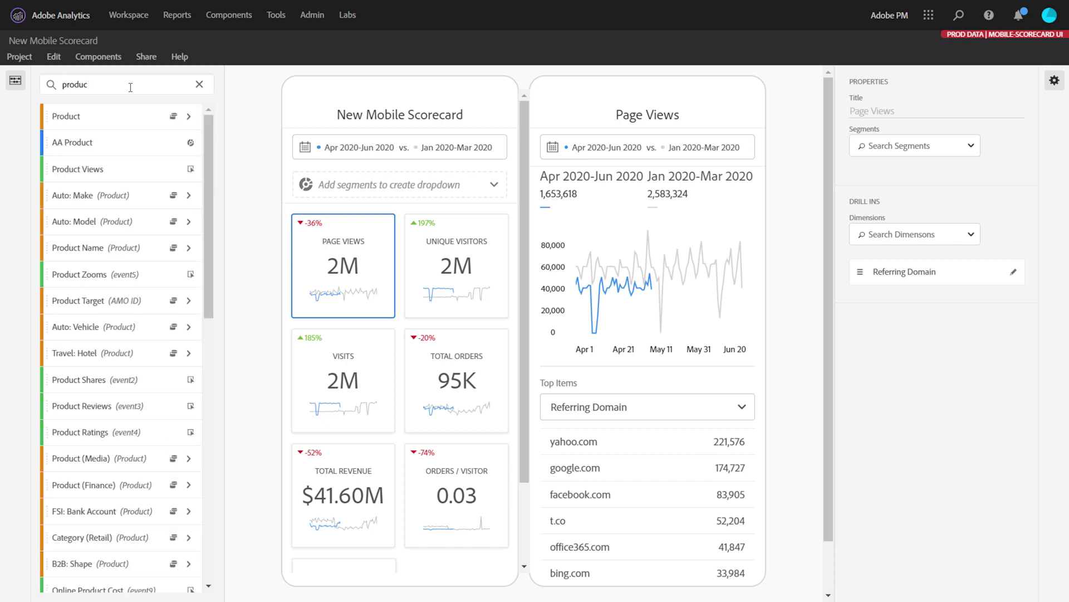
drag(159, 116, 332, 247)
double_click(105, 84)
text(countr)
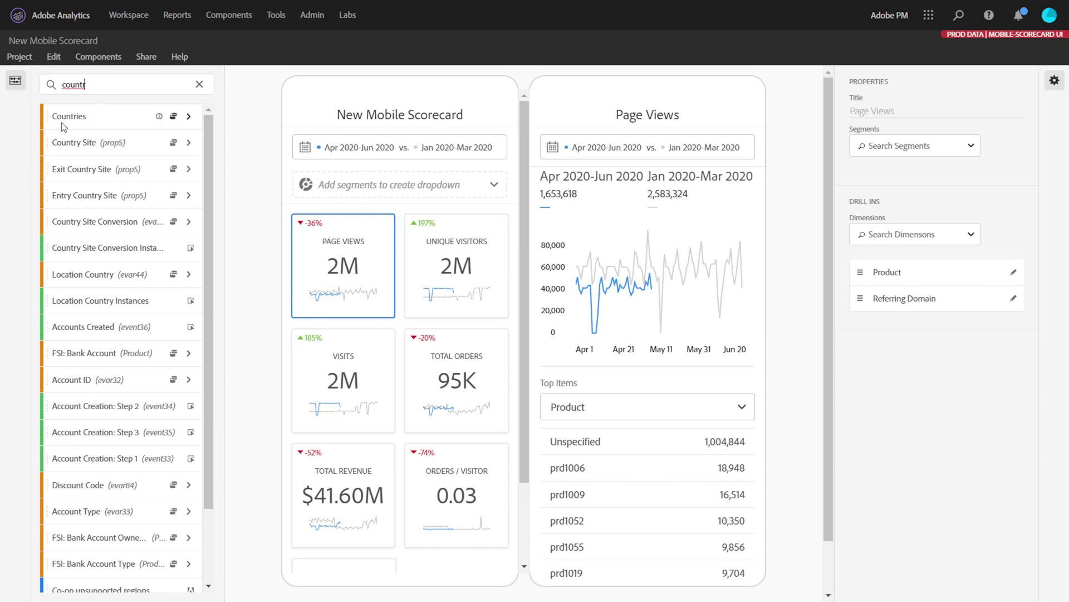
drag(104, 125, 329, 270)
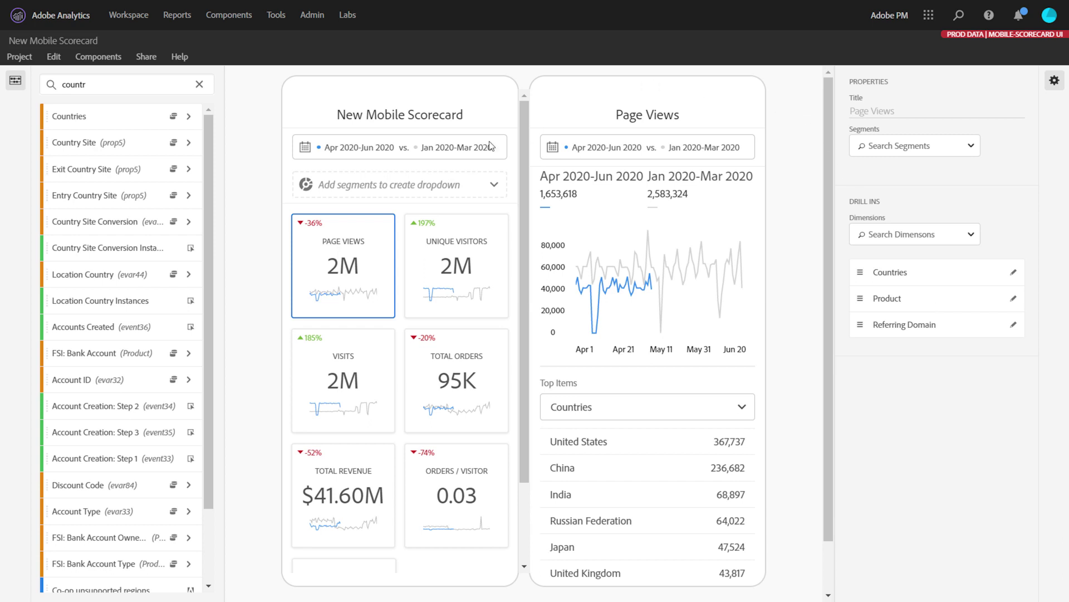
click(438, 107)
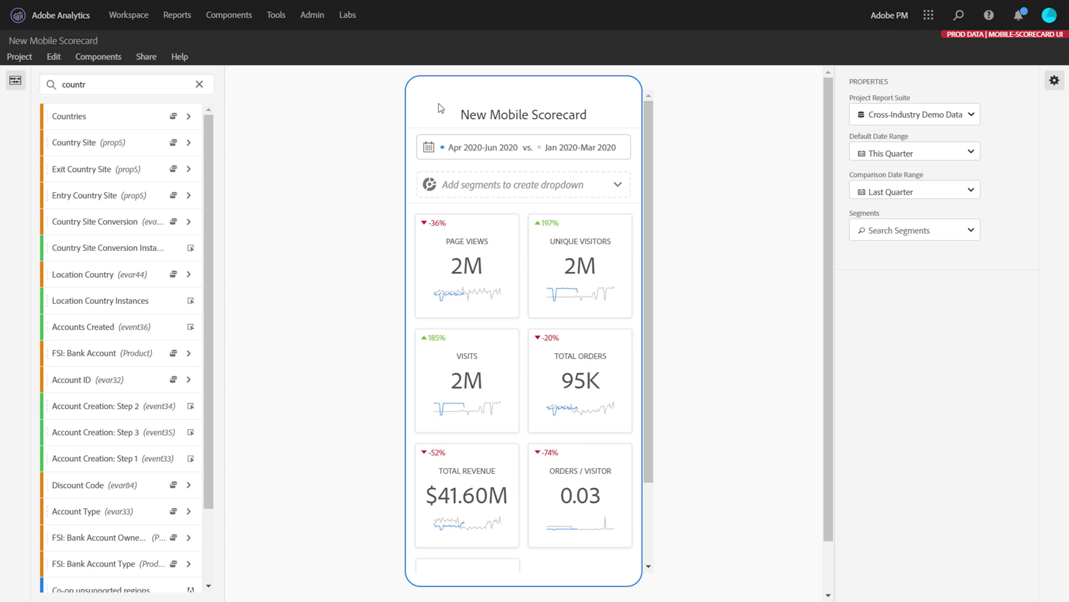
click(455, 260)
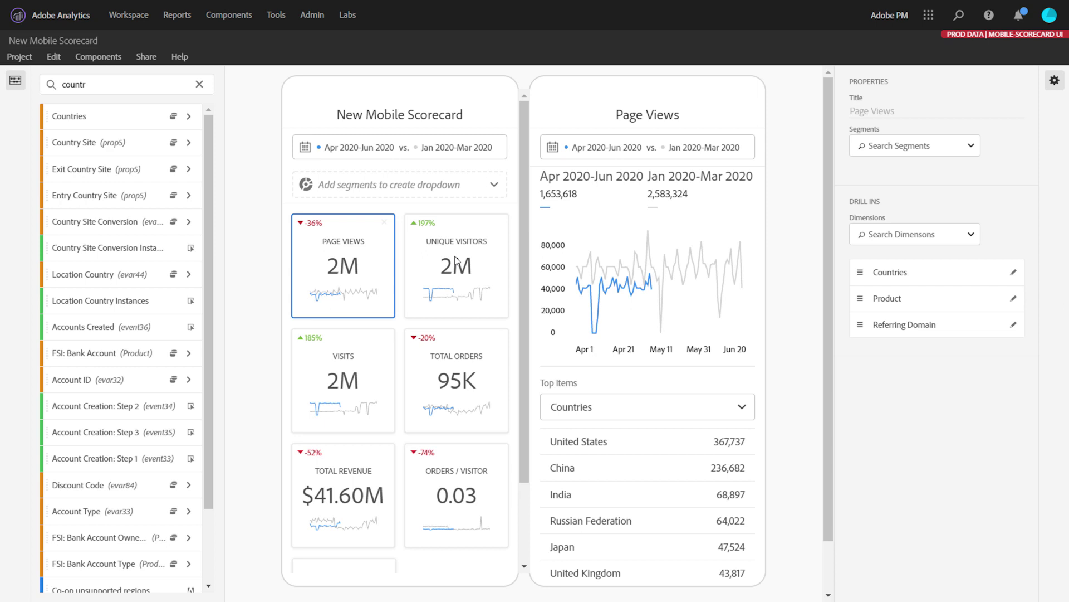
Step: Apply the Desktop Customers segment to the Unique Visitors tile and close the detail view
double_click(145, 86)
text(desk)
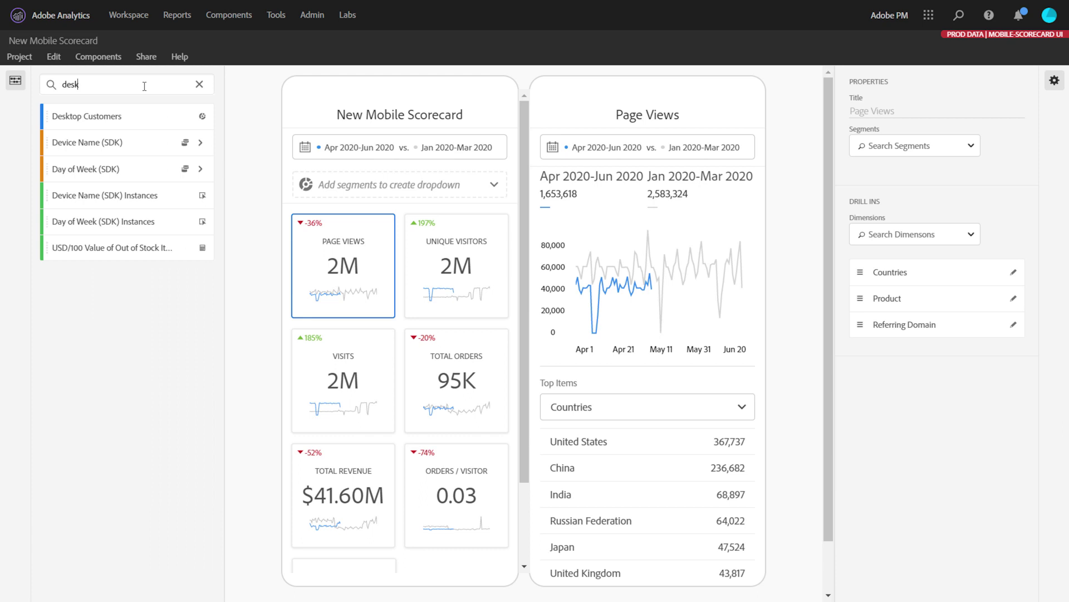
text(top)
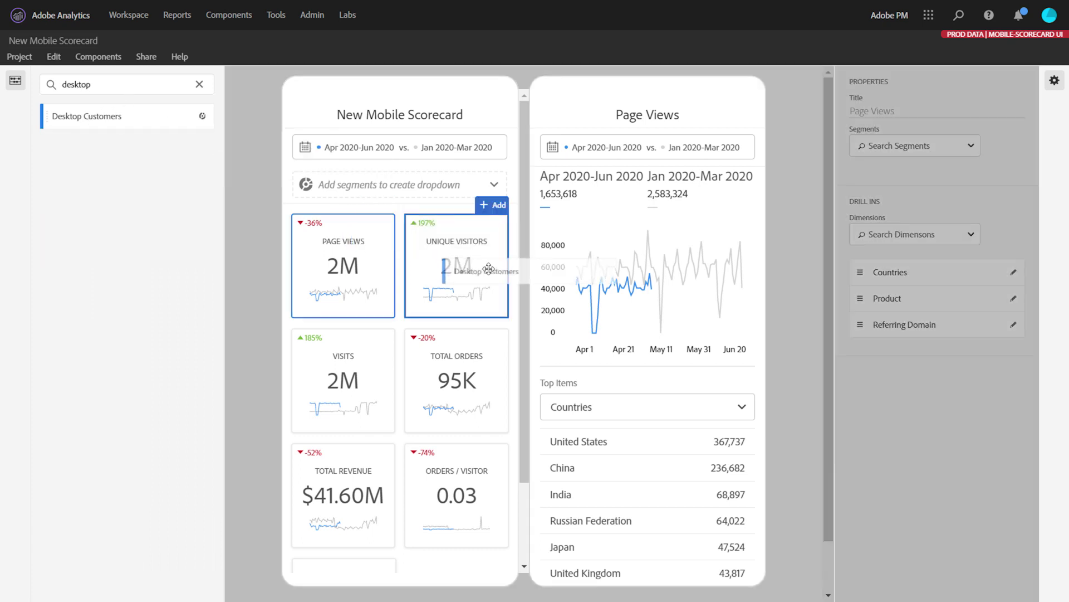
drag(87, 119, 489, 266)
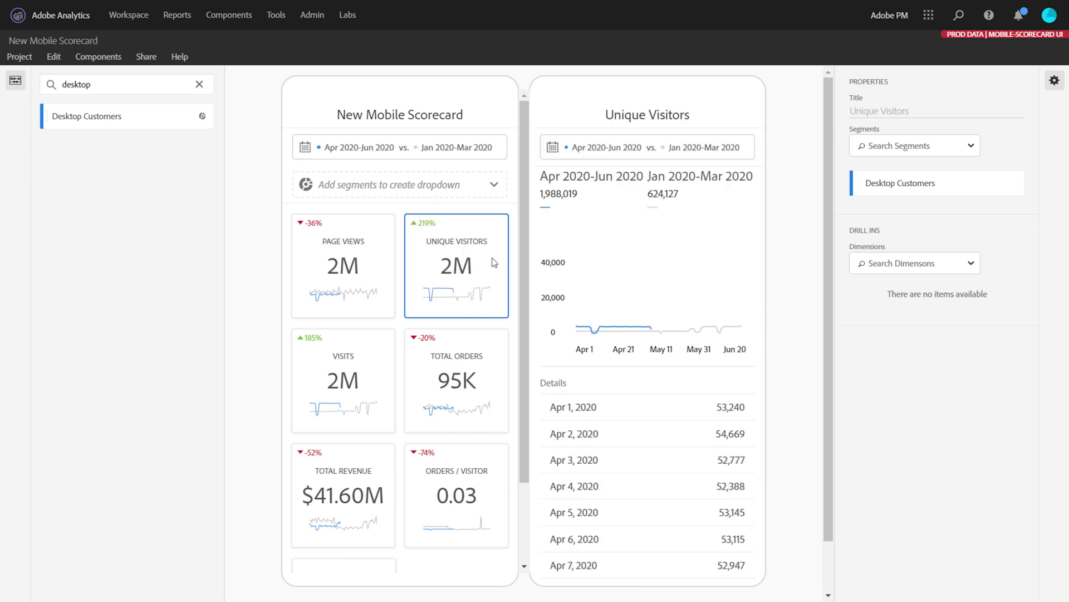
click(476, 112)
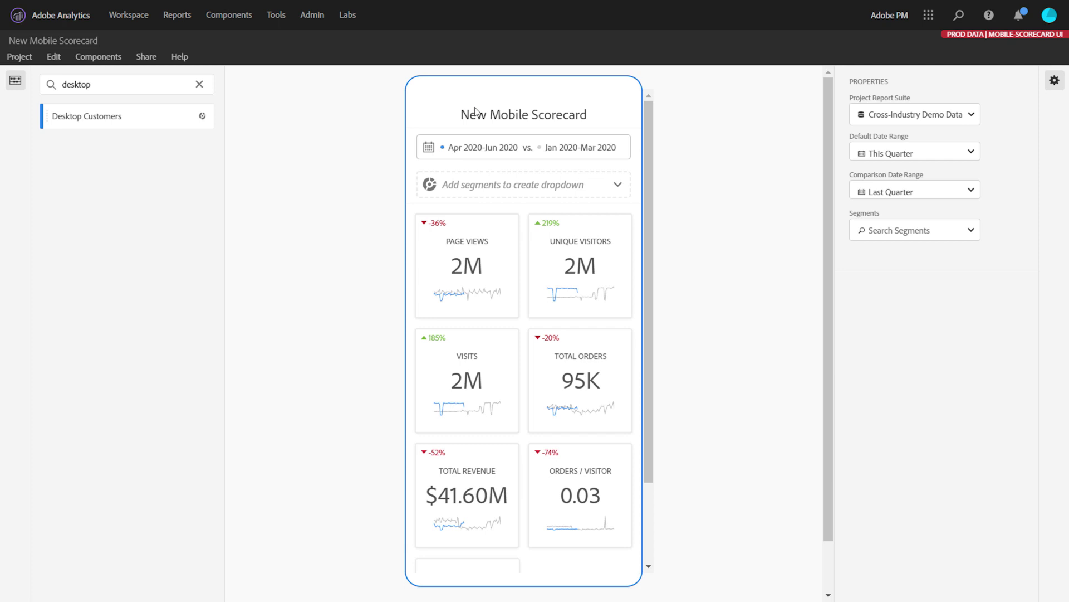
Step: Add Diamond, Gold and Platinum Customers to the scorecard's segment dropdown
click(507, 187)
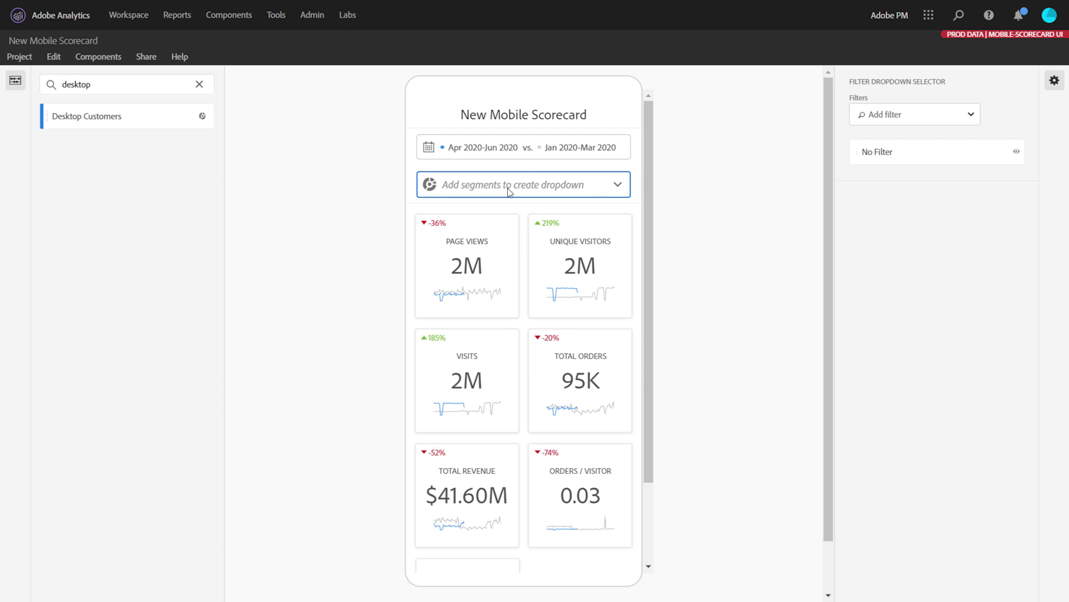
double_click(129, 85)
text(diamond)
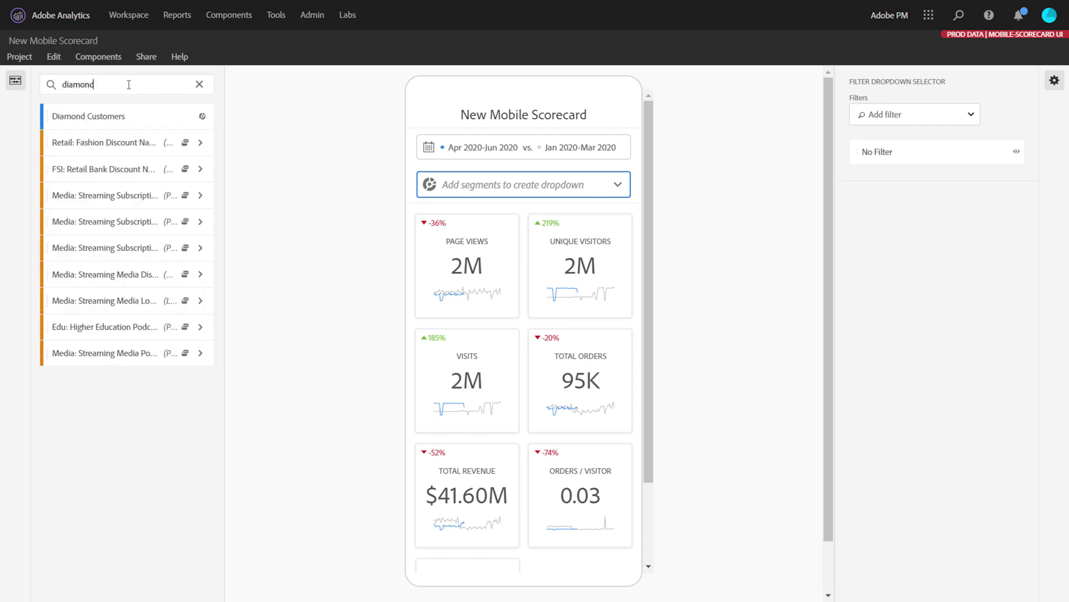
drag(80, 118, 516, 184)
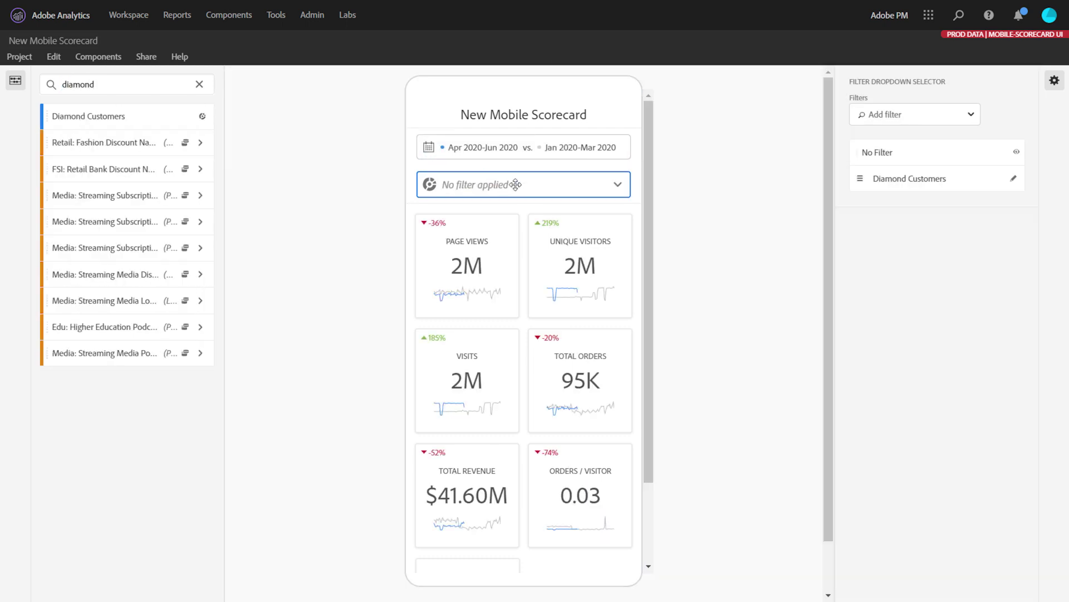
double_click(150, 86)
text(gold)
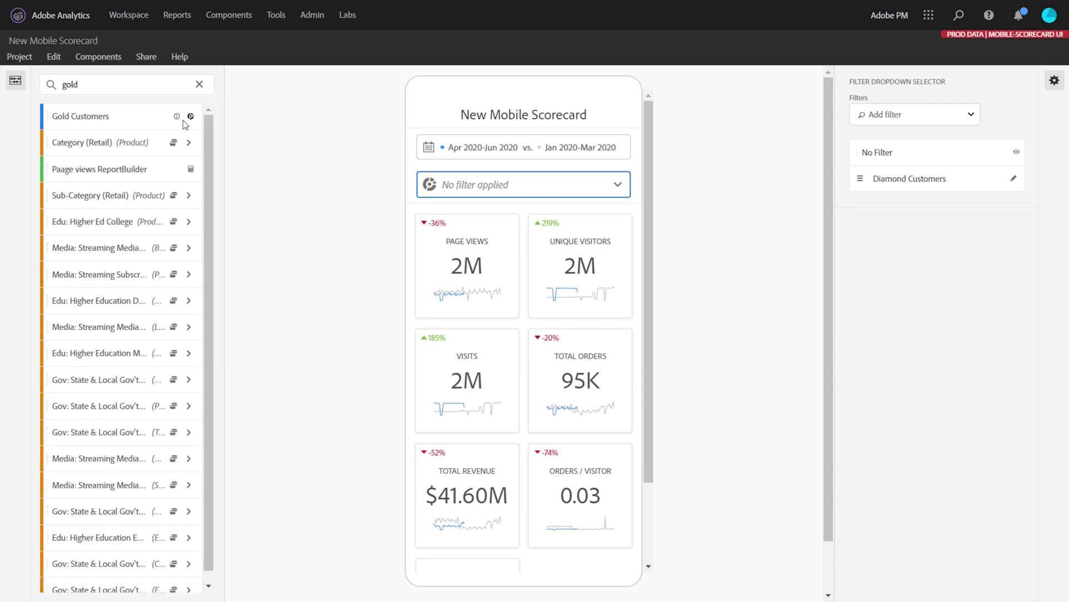
drag(184, 118, 428, 180)
double_click(120, 86)
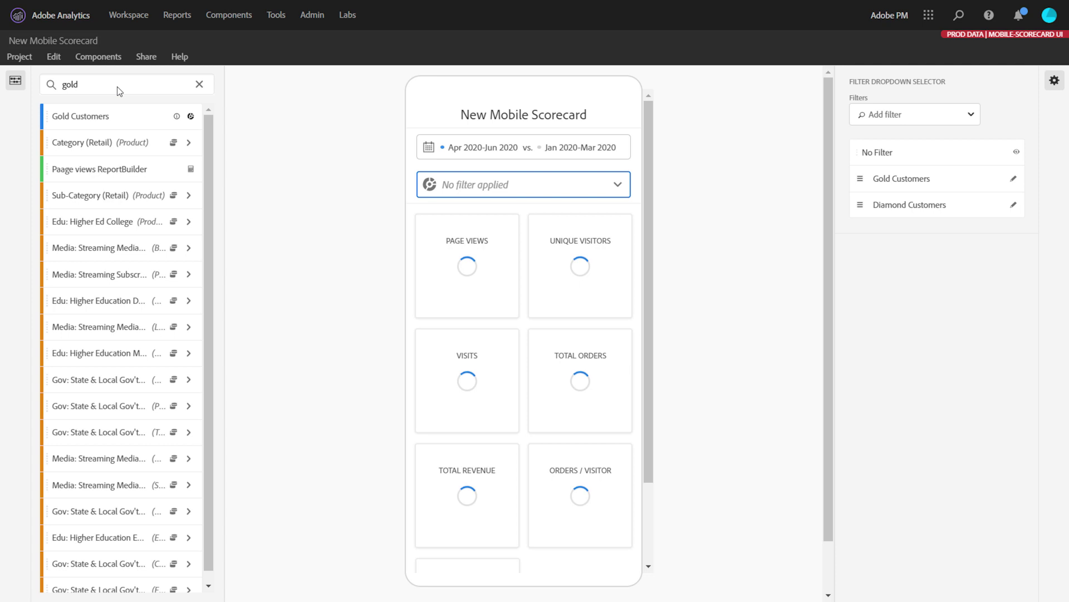
text(platinum)
mouse_move(77, 117)
mouse_down()
mouse_move(491, 185)
mouse_move(469, 188)
mouse_up()
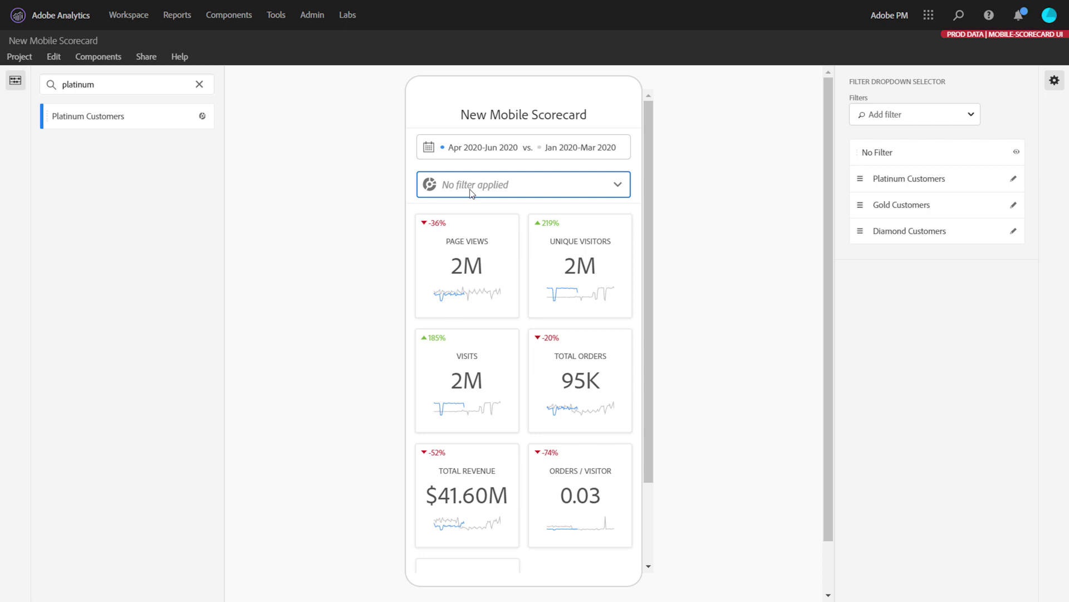
Step: Hide No Filter, move Diamond Customers to the top, and rename it 'Diamond Users'
click(1017, 152)
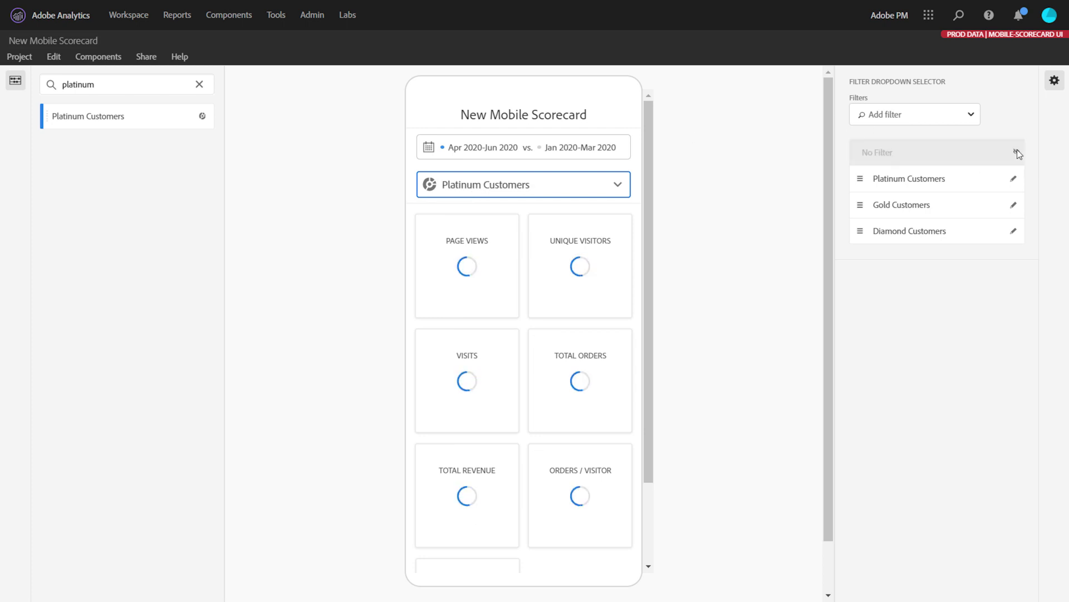
mouse_move(911, 231)
drag(942, 236, 940, 167)
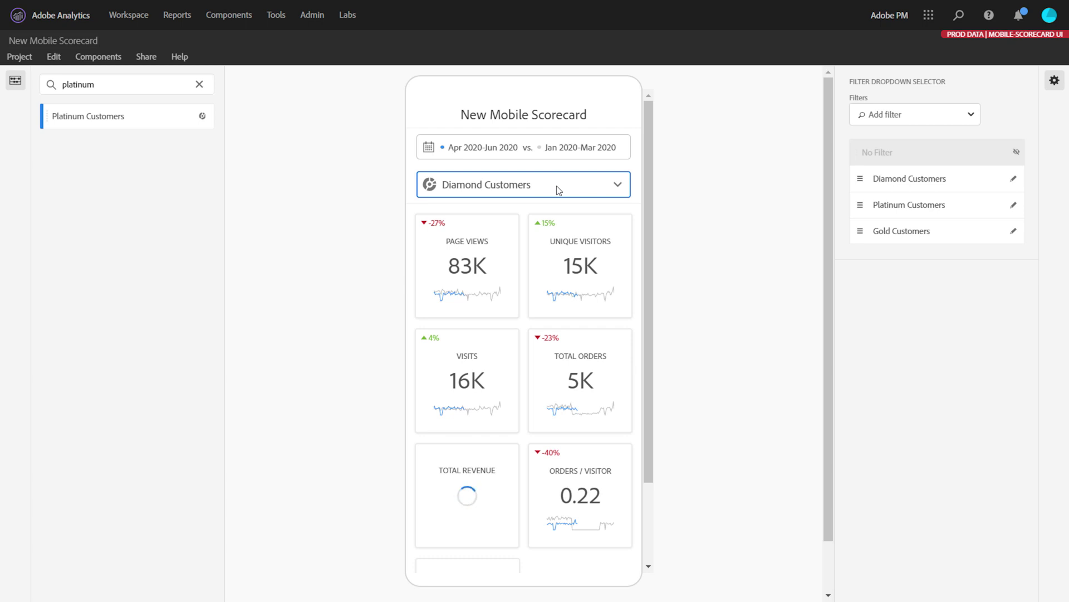
click(1000, 180)
text(Diamo)
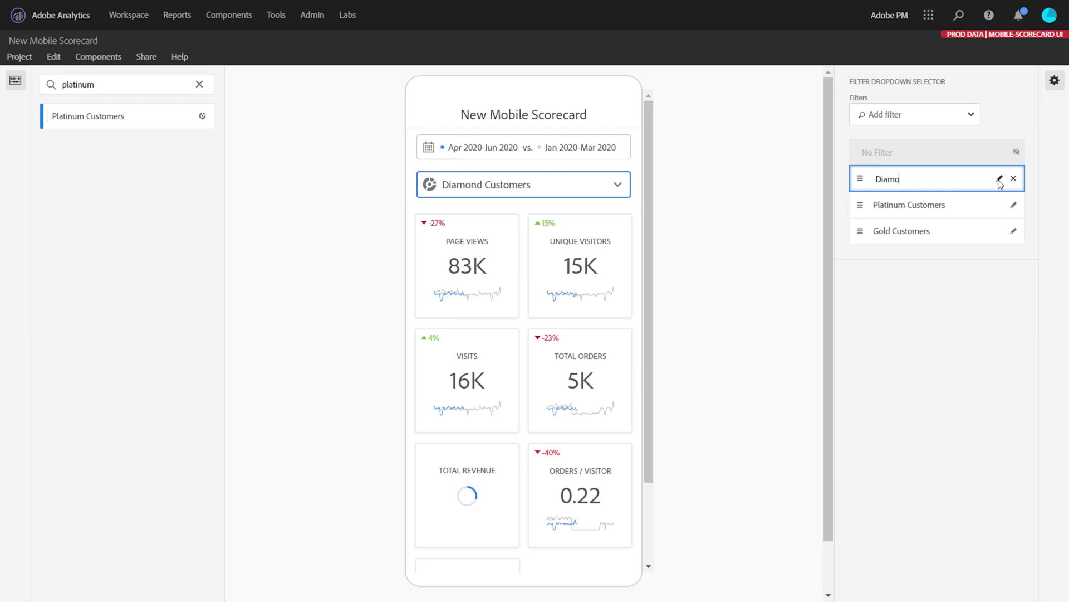
text(nd Users)
click(919, 289)
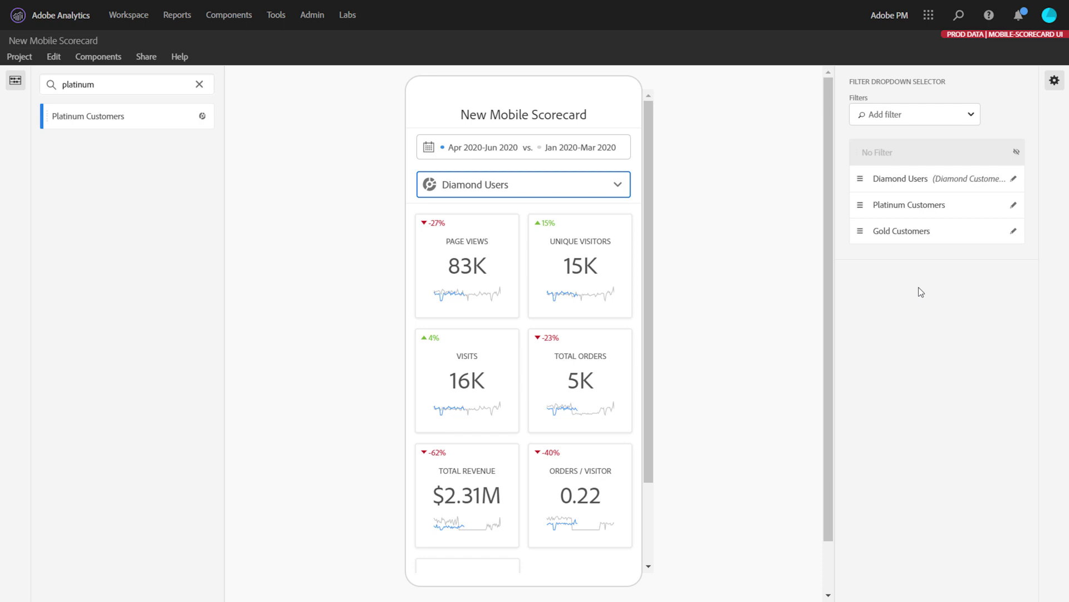
Step: Save the project as 'Mobile Scorecard for my Exec' with Ctrl+S
key(ctrl+s)
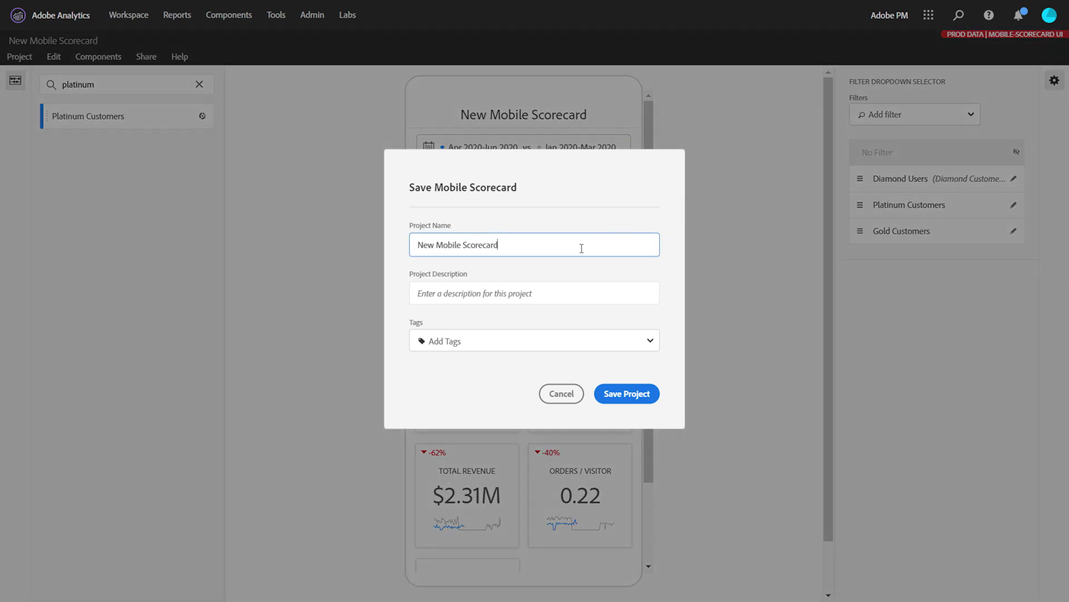
key(ctrl+a)
text(Mobile Scorecard for my E)
text(xec)
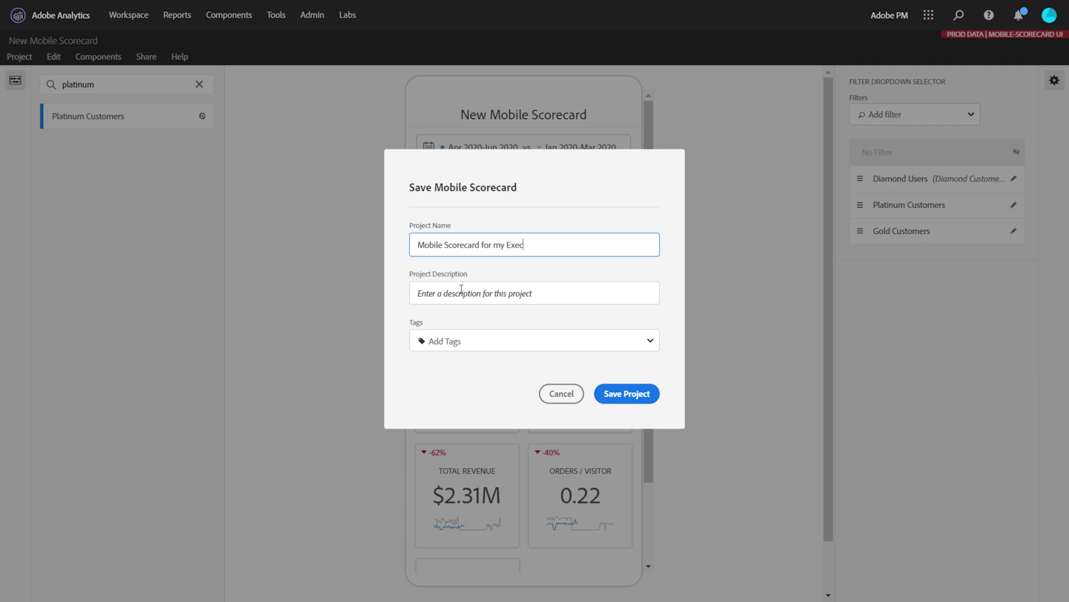
click(626, 397)
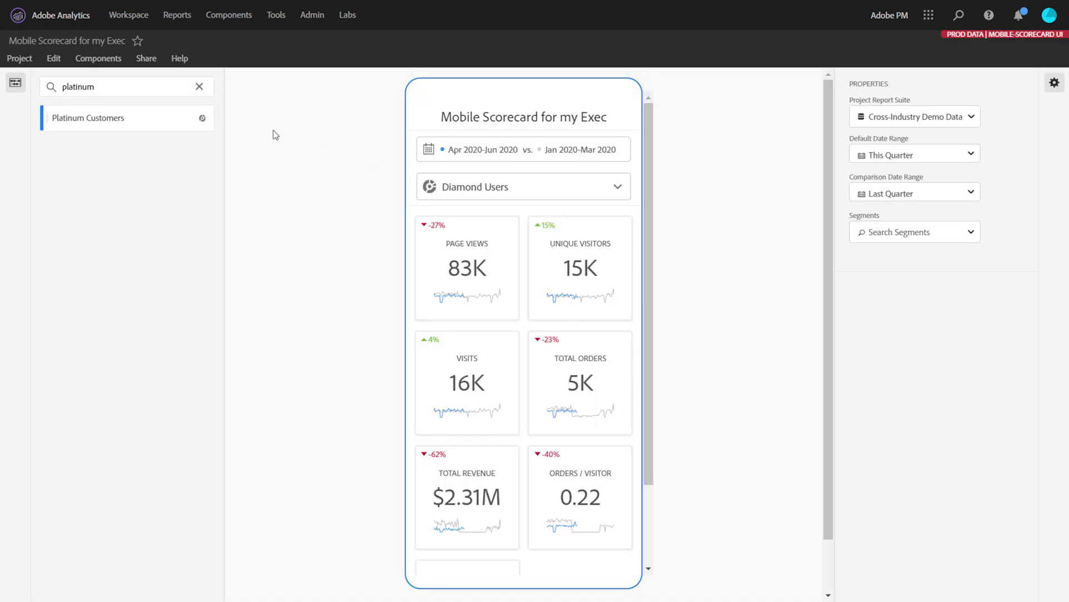
Step: Open the Share Mobile Scorecard dialog via the Share menu's Share Scorecard option
click(148, 60)
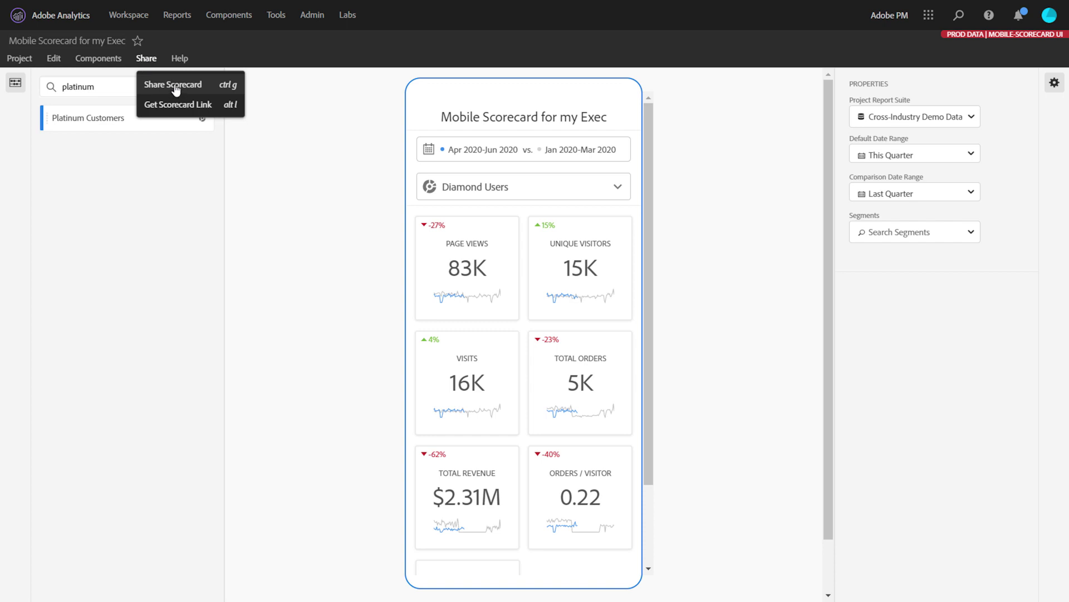
click(175, 86)
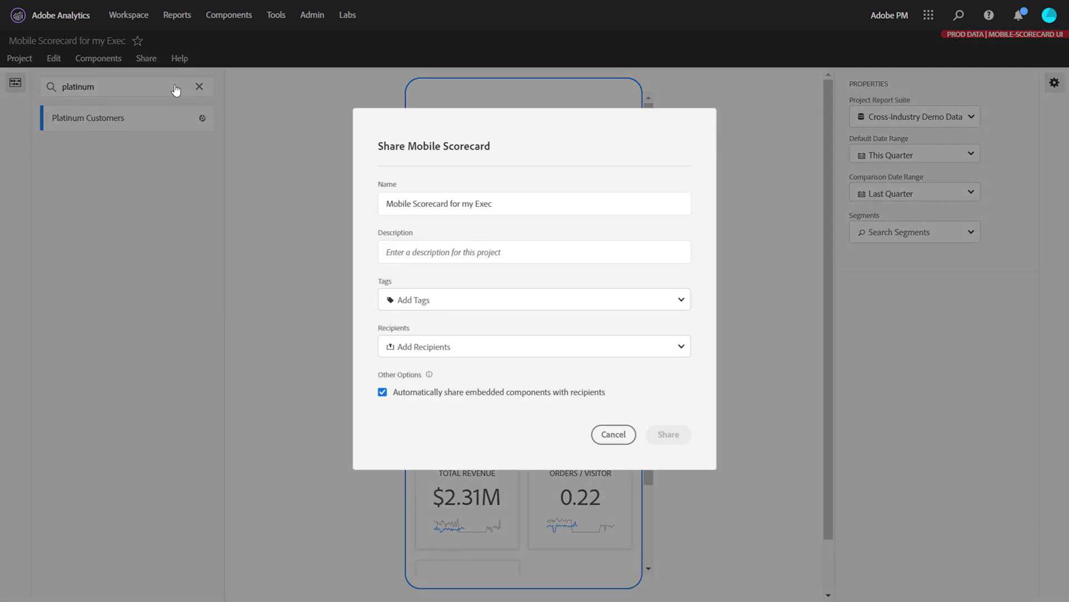